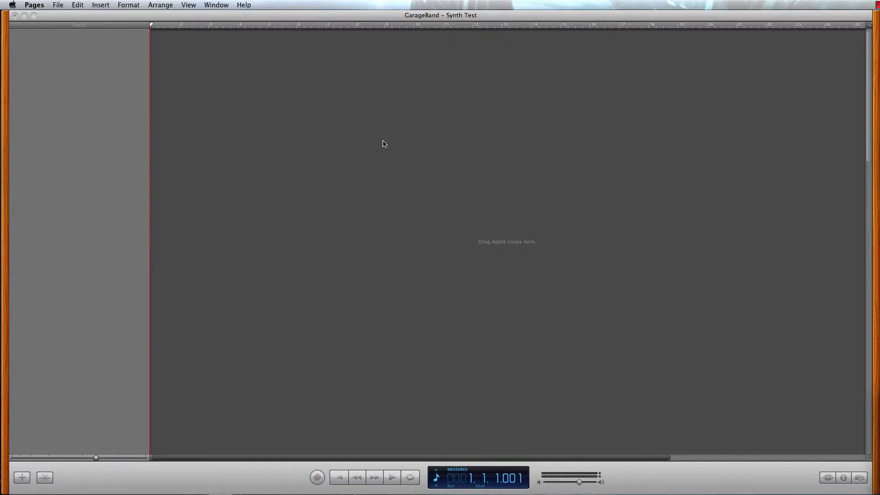
Create a new Software Instrument track in the empty Synth Test project
left_click(323, 90)
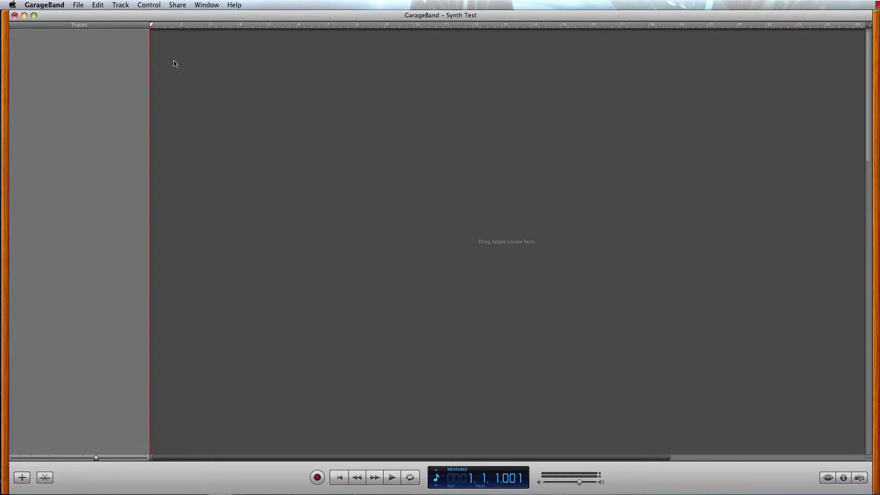
left_click(119, 6)
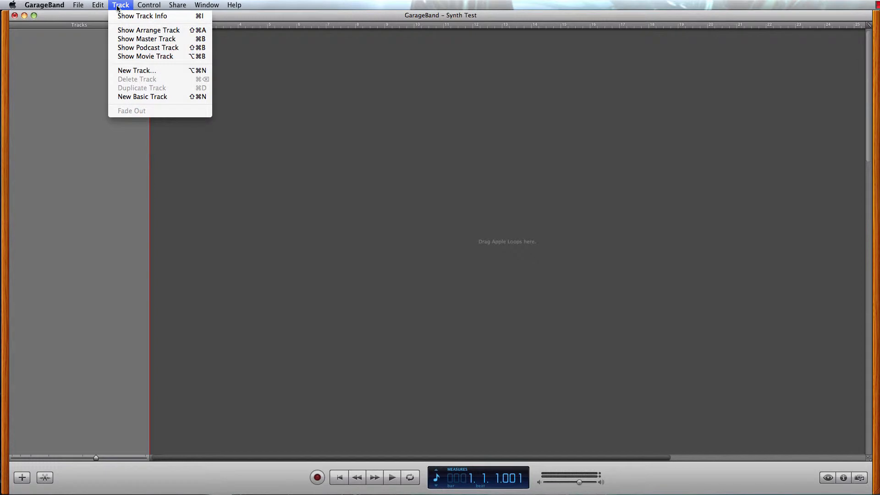
left_click(140, 72)
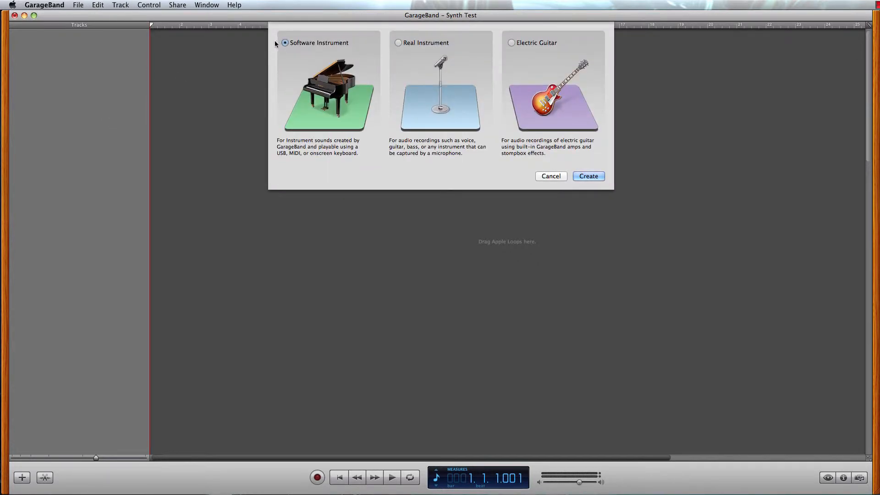
left_click(403, 45)
left_click(511, 44)
left_click(284, 43)
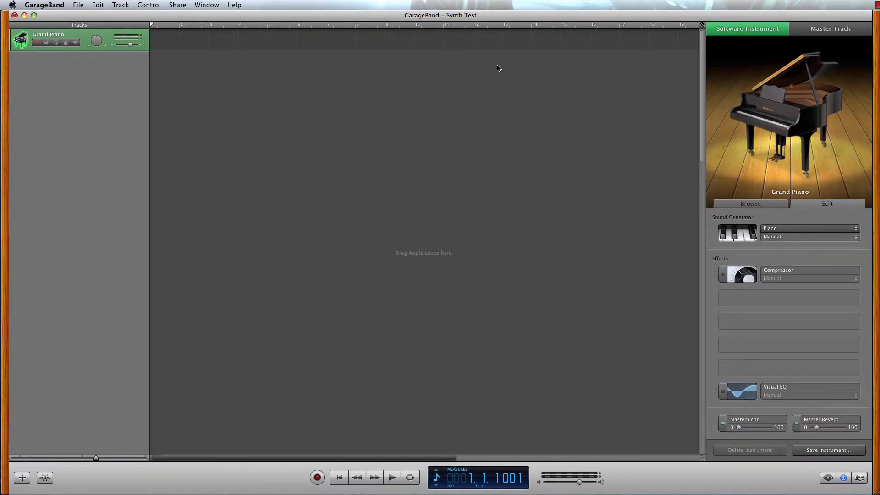
Browse the instrument library and assign the Drum 'N Bass Remix drum kit to the track
left_click(749, 204)
left_click(808, 205)
left_click(753, 206)
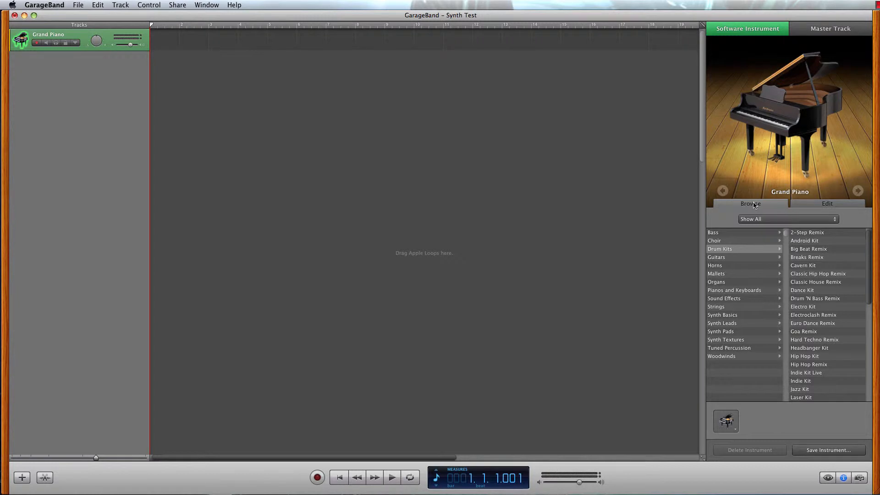
left_click(843, 477)
left_click(843, 479)
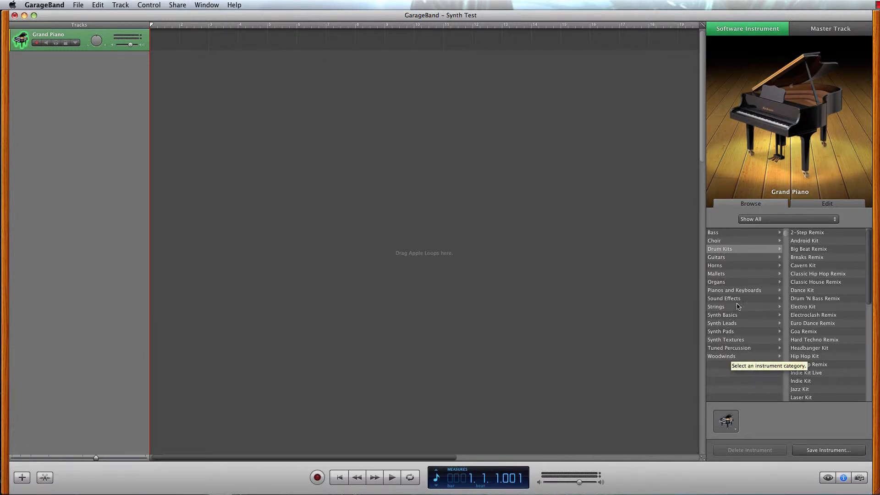
left_click(735, 253)
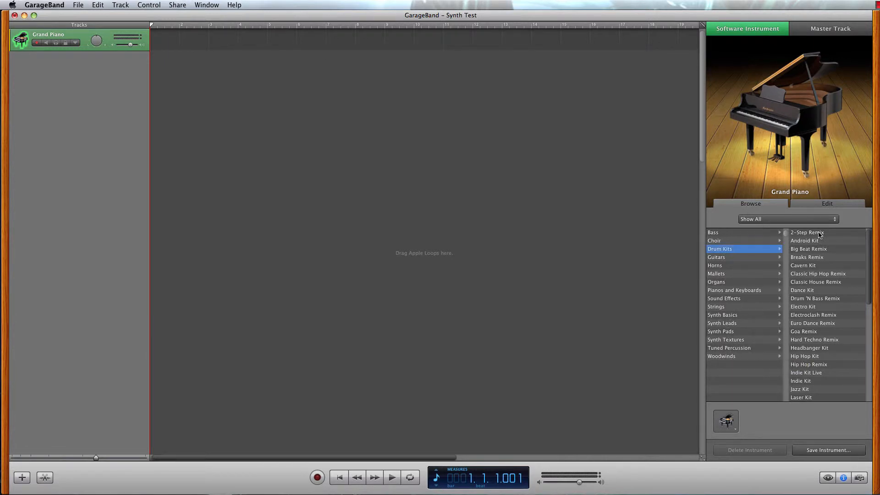
left_click(809, 298)
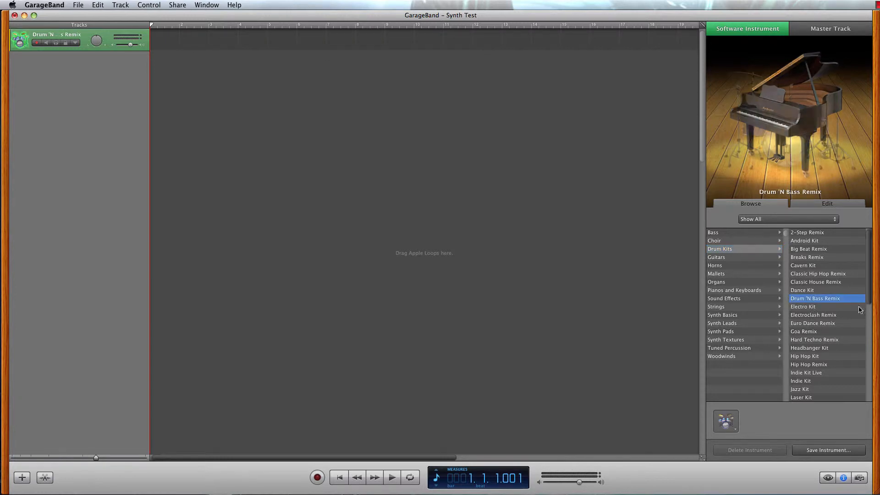
double_click(820, 302)
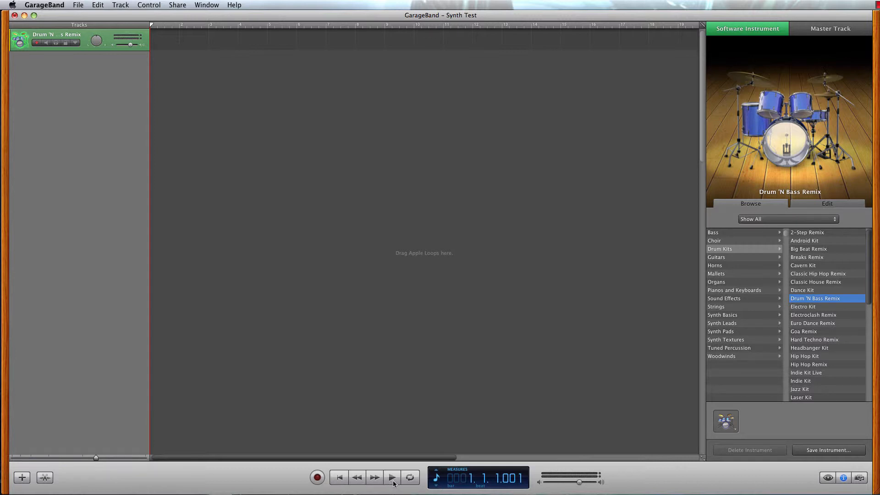
Try out the cycle region above the timeline and switch it off again
left_click(413, 479)
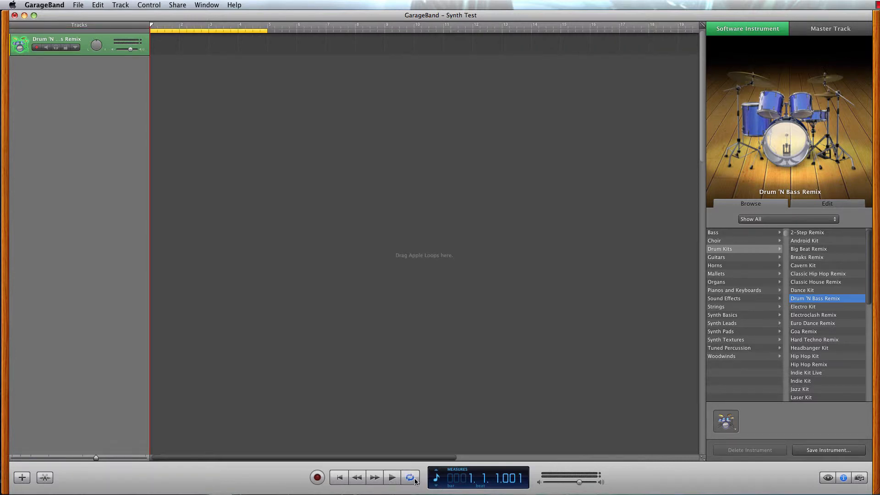
left_click(414, 480)
left_click(415, 480)
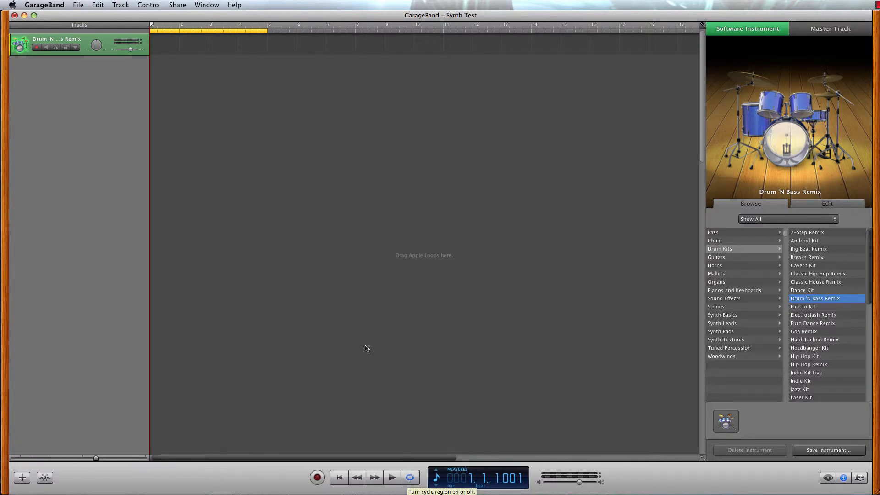
left_click(410, 476)
left_click(410, 478)
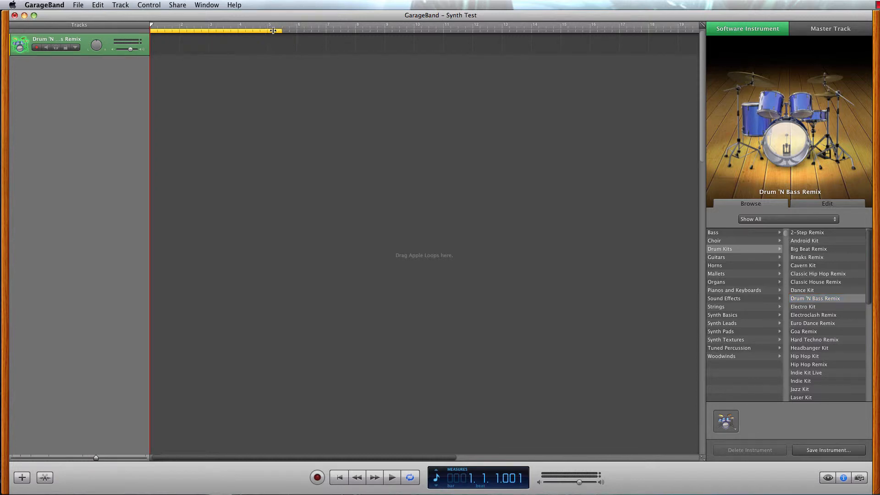
left_click(410, 478)
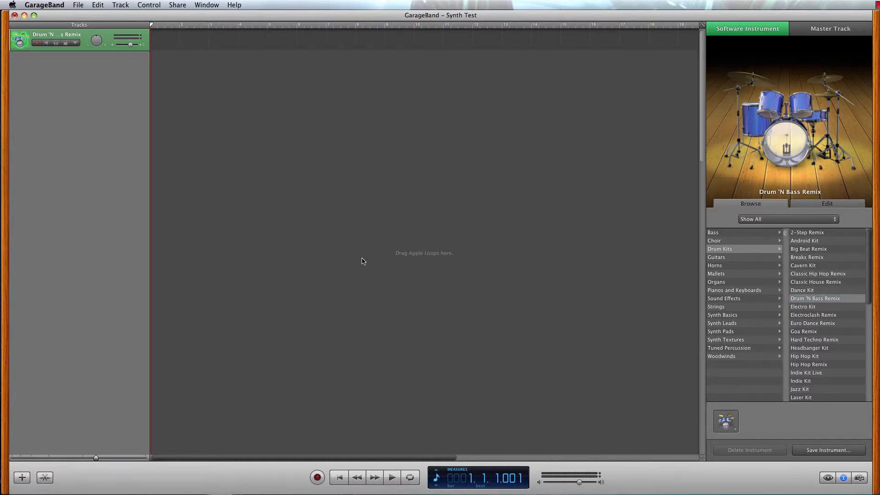
Turn the metronome and count-in off and back on
left_click(178, 5)
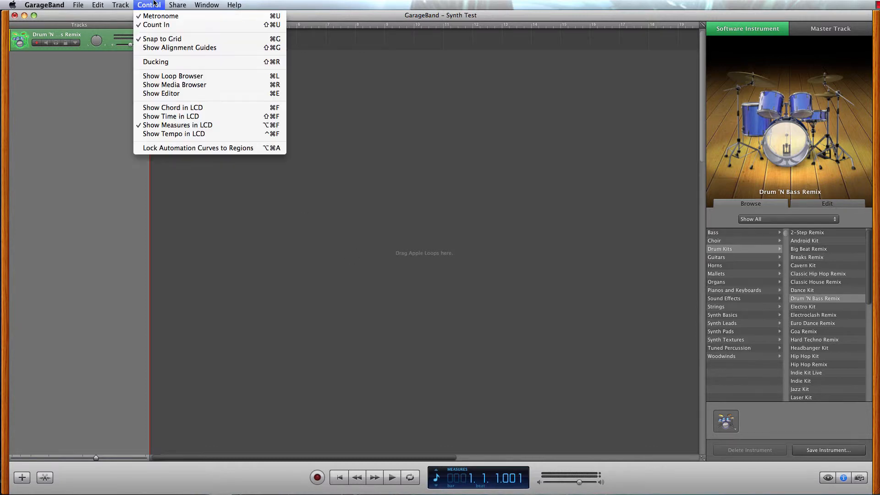
left_click(156, 16)
left_click(153, 6)
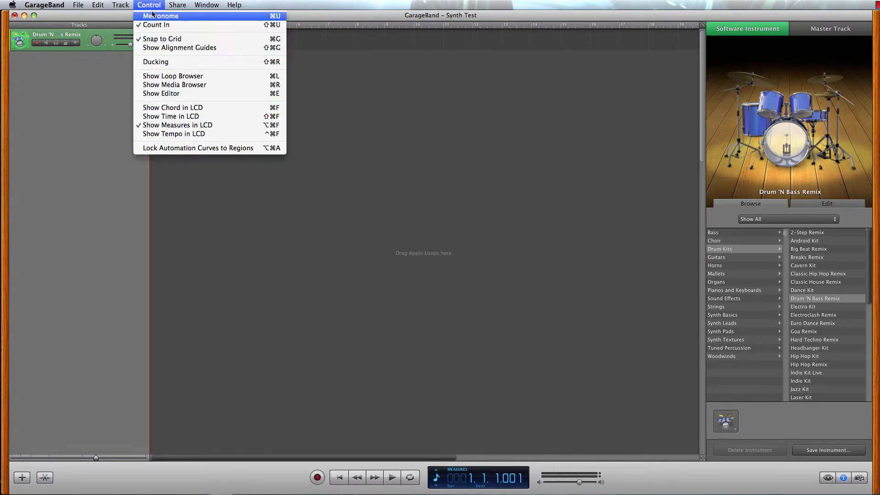
left_click(155, 26)
left_click(151, 5)
left_click(161, 17)
left_click(154, 7)
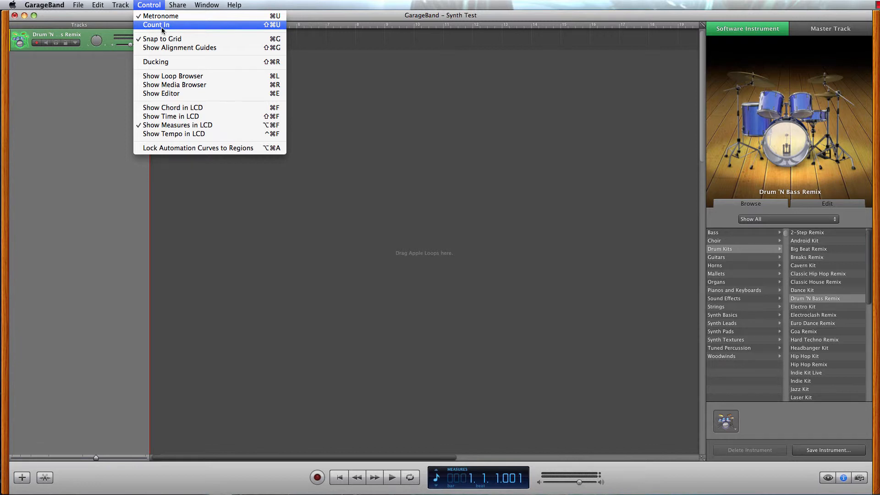
left_click(161, 27)
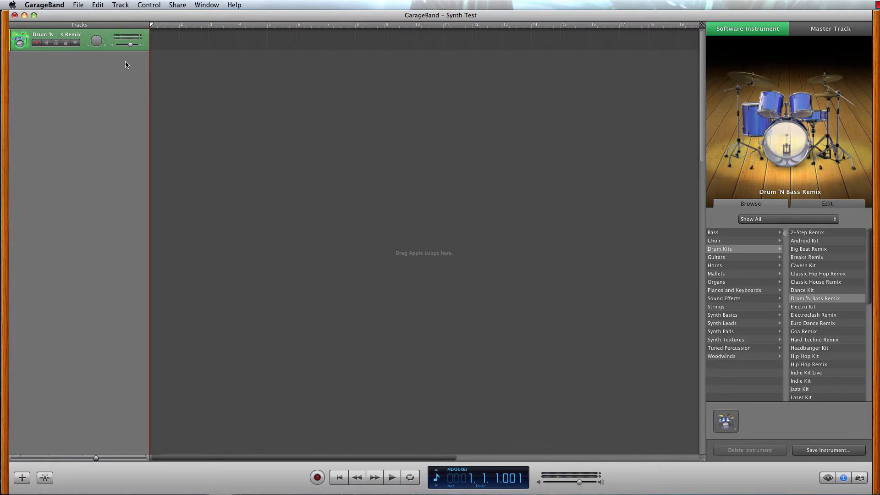
Record a four-measure drum pattern from the start of the track and return the playhead to the beginning
left_click(340, 477)
left_click(317, 478)
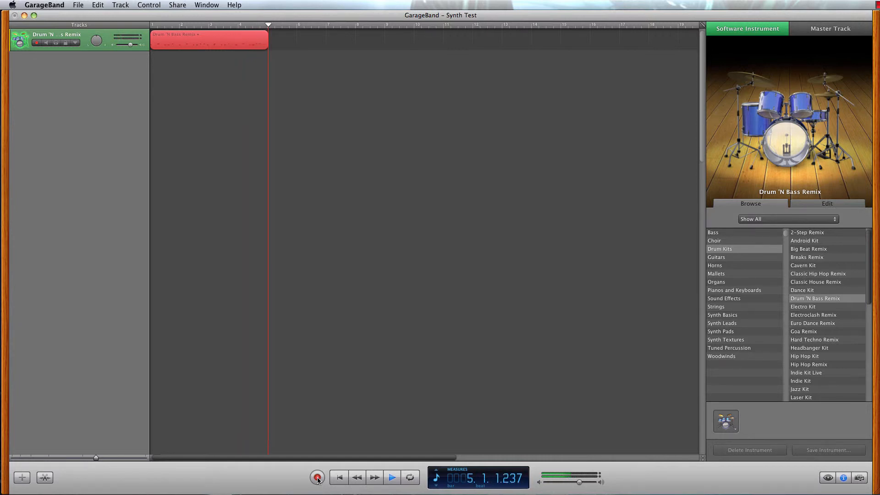
key("space")
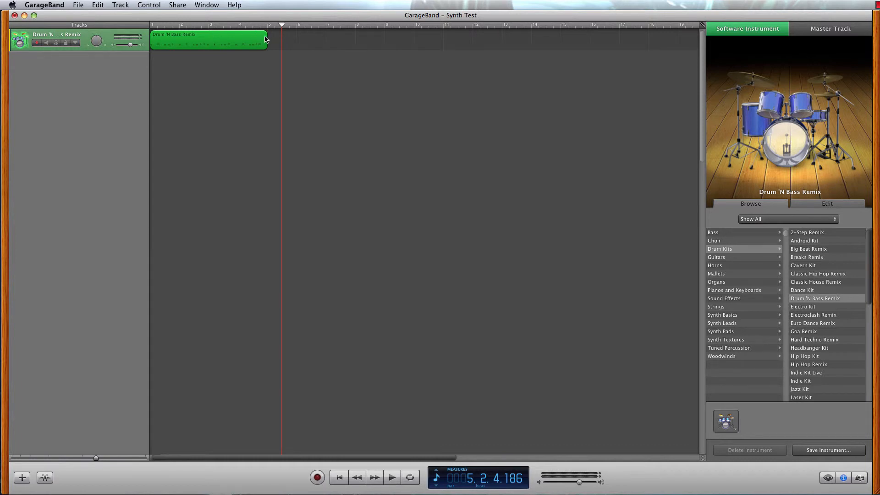
left_click_drag(195, 26, 119, 25)
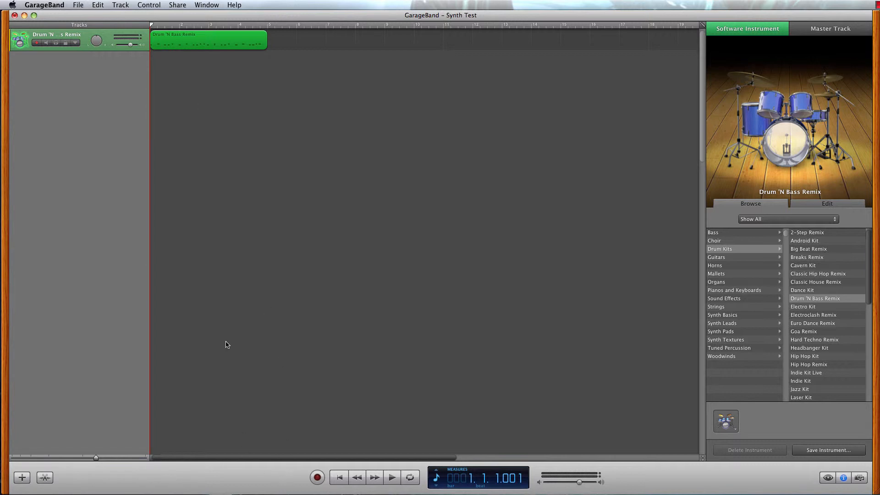
Open the drum region in the piano roll and replace the second measure's notes with a copy of the first measure's notes
left_click(44, 477)
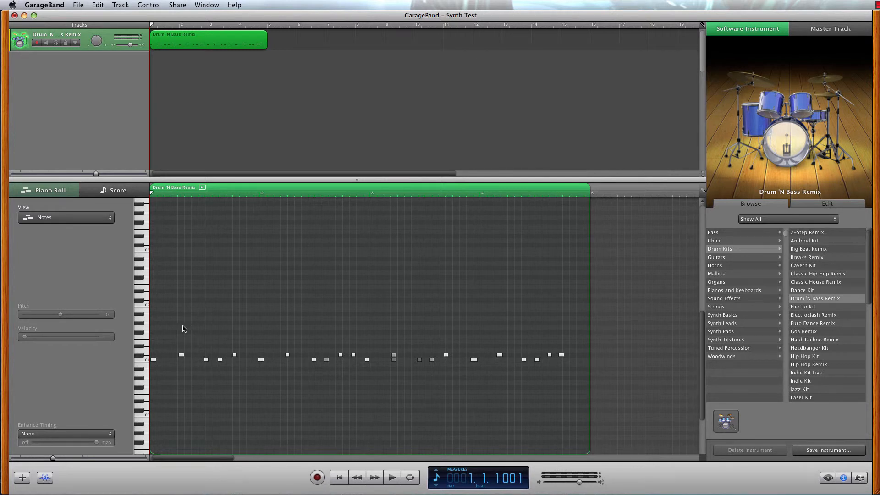
left_click_drag(248, 340, 370, 376)
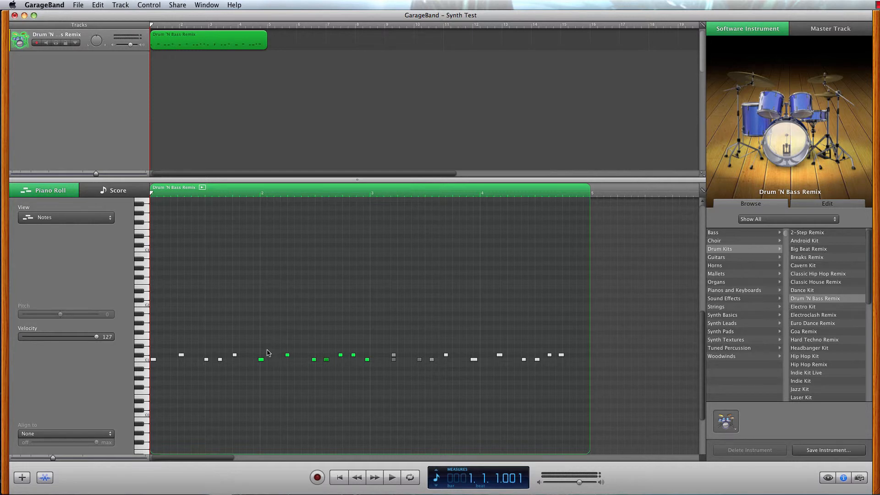
key("Delete")
left_click(153, 360)
left_click_drag(154, 344, 239, 378)
left_click_drag(153, 360, 264, 364)
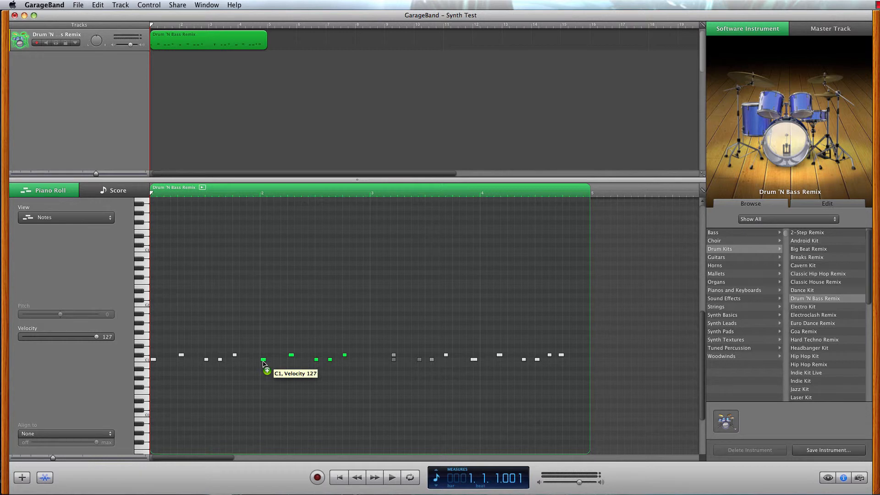
left_click_drag(263, 363, 264, 363)
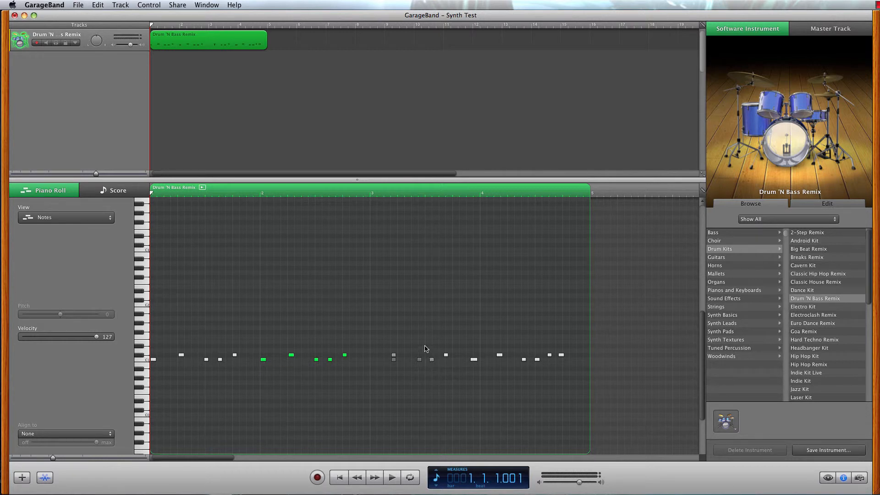
Shift the last group of notes to start at measure 4 and replace the third measure's notes with a copy of the second's
left_click_drag(465, 351, 571, 374)
left_click_drag(476, 359, 483, 363)
left_click_drag(385, 335, 452, 370)
key("Delete")
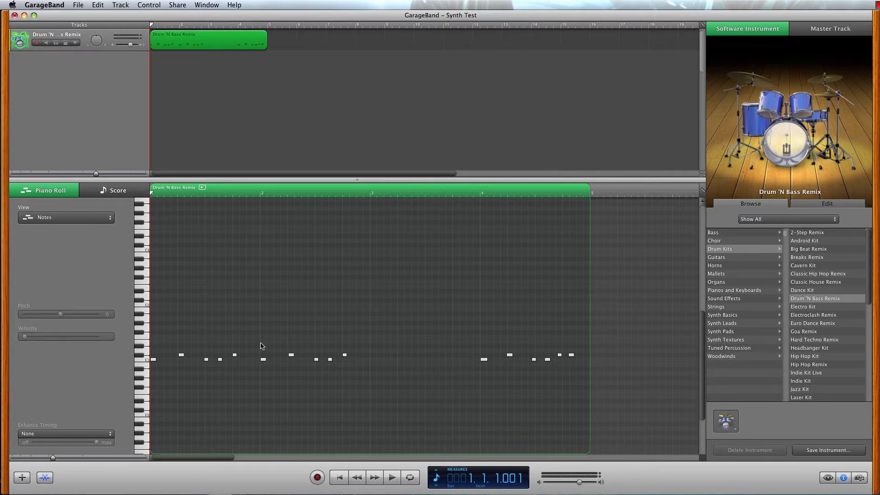
left_click_drag(261, 345, 346, 368)
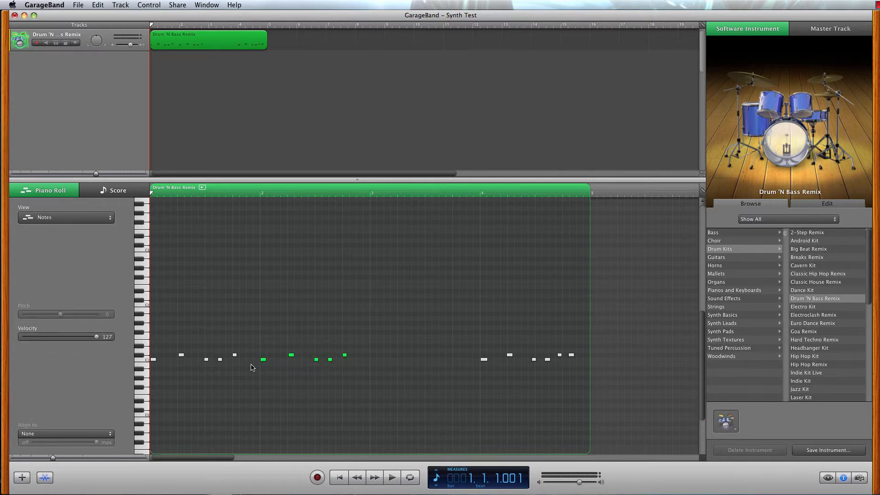
left_click_drag(263, 361, 376, 359)
Align all notes in the drum region to 1/16 Note and play the region with the cycle region on
left_click_drag(571, 328, 102, 396)
left_click(99, 435)
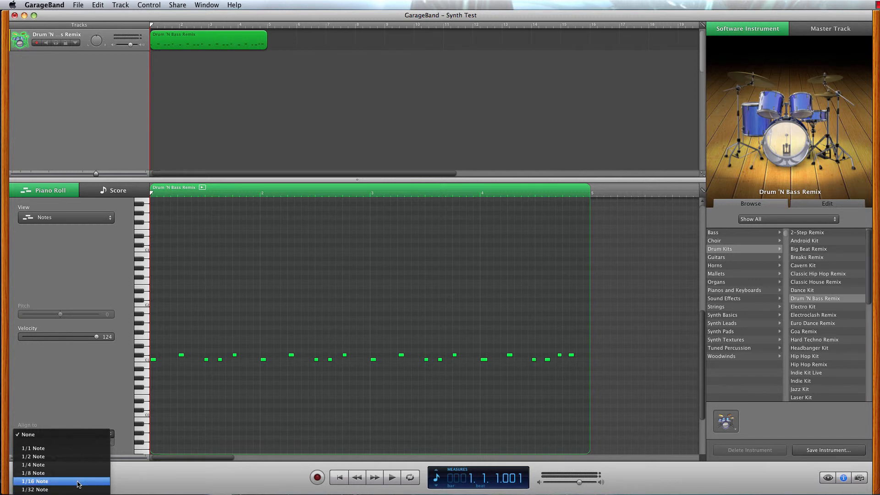
left_click(78, 481)
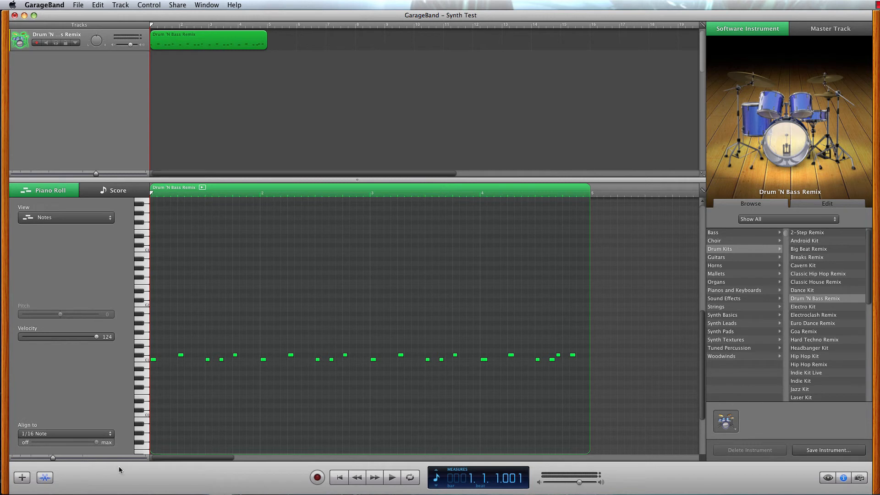
left_click(412, 477)
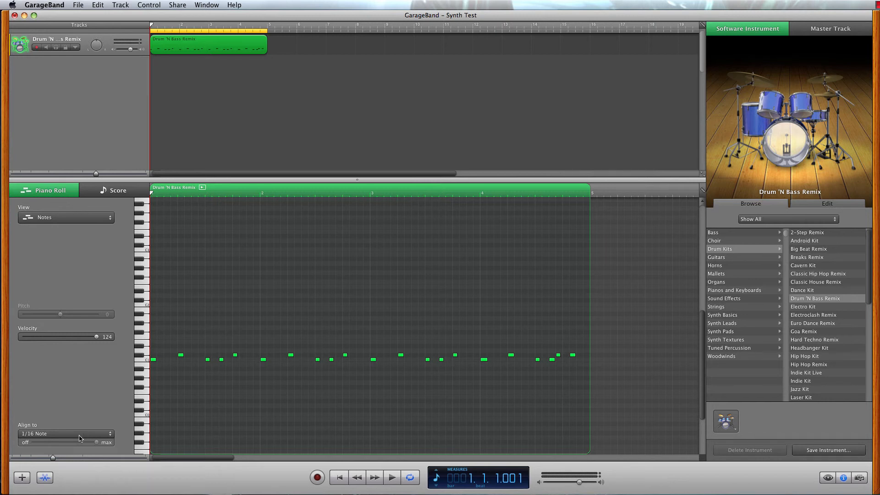
key("space")
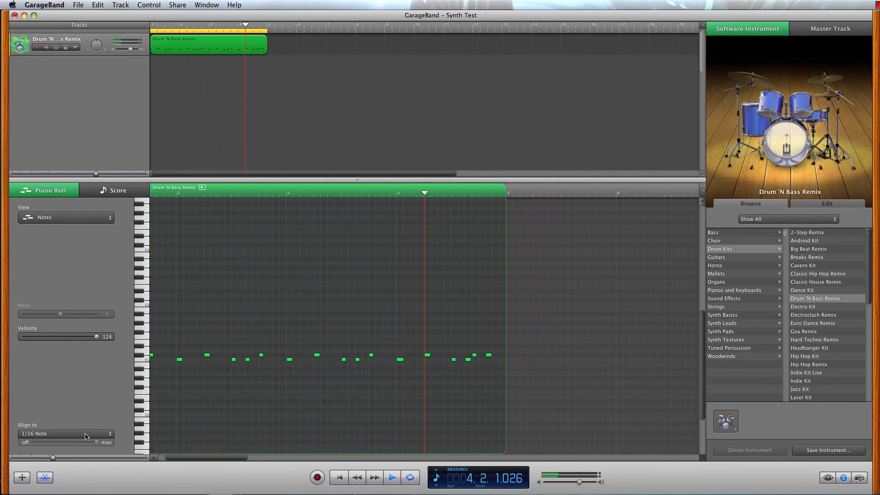
Change the alignment of all notes to 1/4 Note, stop playback and return the playhead to the beginning
left_click(85, 434)
left_click(84, 418)
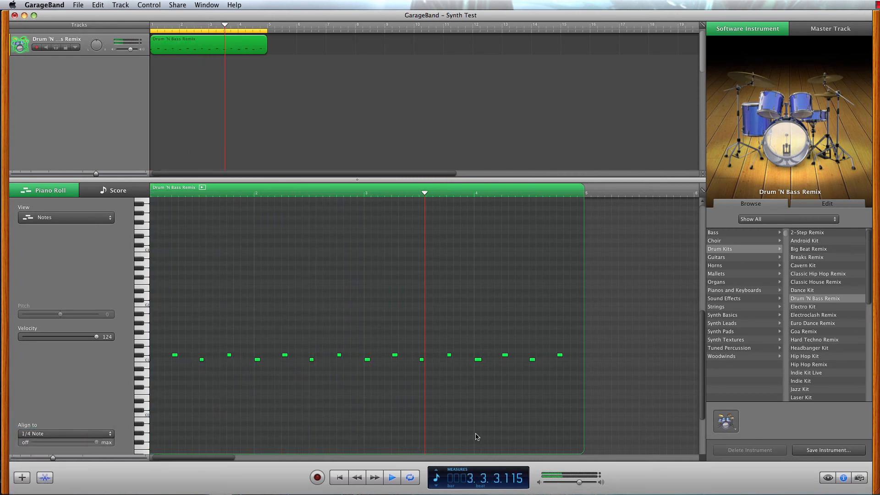
left_click(393, 479)
left_click(340, 478)
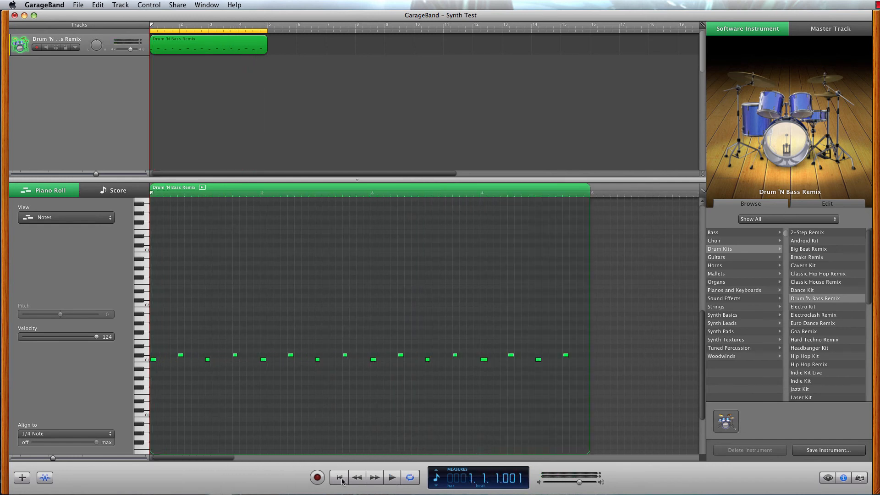